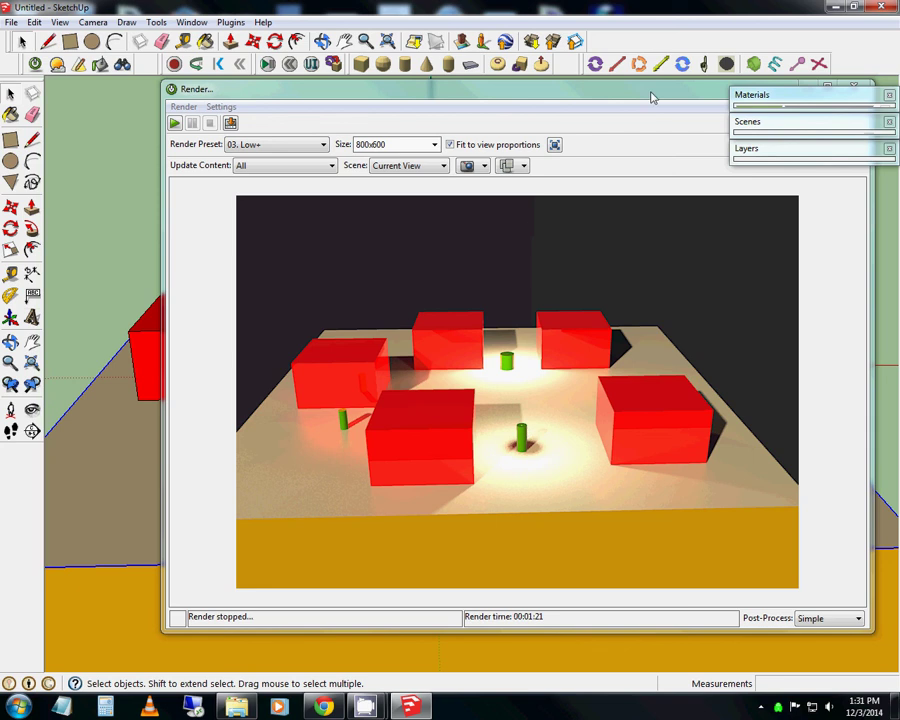
# Move the finished Twilight render preview aside and close it, bringing up the save-image prompt
pyautogui.moveTo(651, 97); pyautogui.dragTo(584, 99)
pyautogui.hotkey('alt', 'F4')
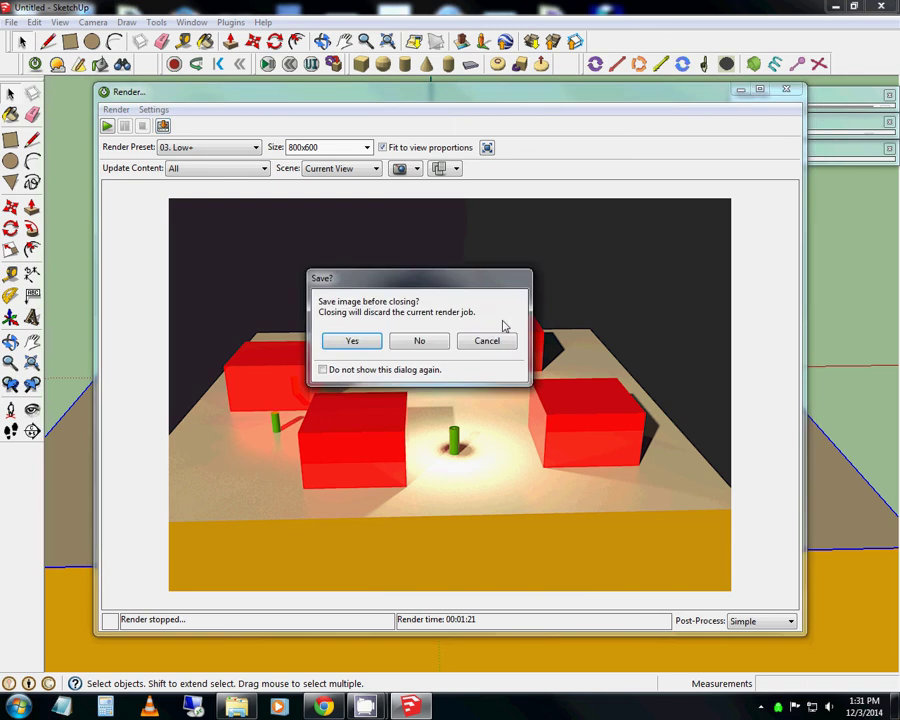
# Discard the render unsaved, then delete the tilted disc on top of the near green cylinder
pyautogui.click(419, 340)
pyautogui.moveTo(434, 388); pyautogui.dragTo(450, 444, button='middle')
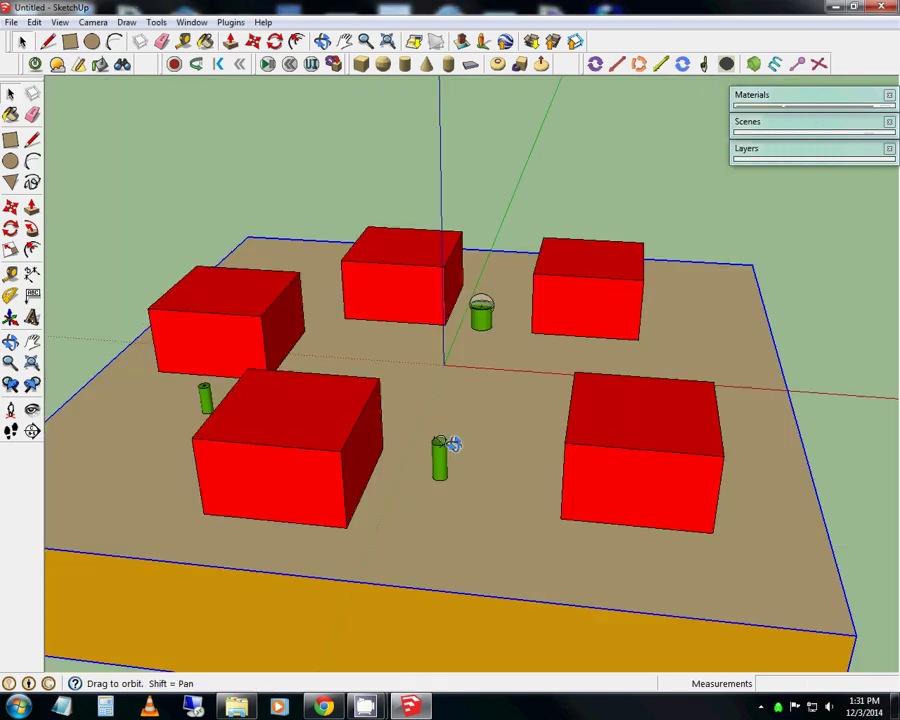
pyautogui.scroll(5, 448, 442)
pyautogui.scroll(3, 437, 434)
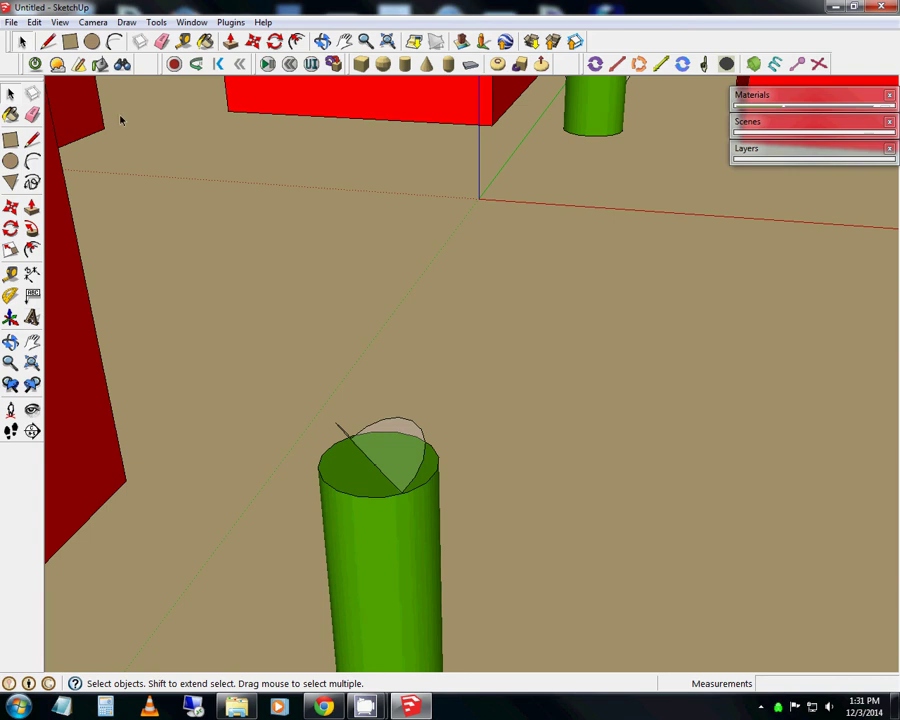
pyautogui.click(412, 461)
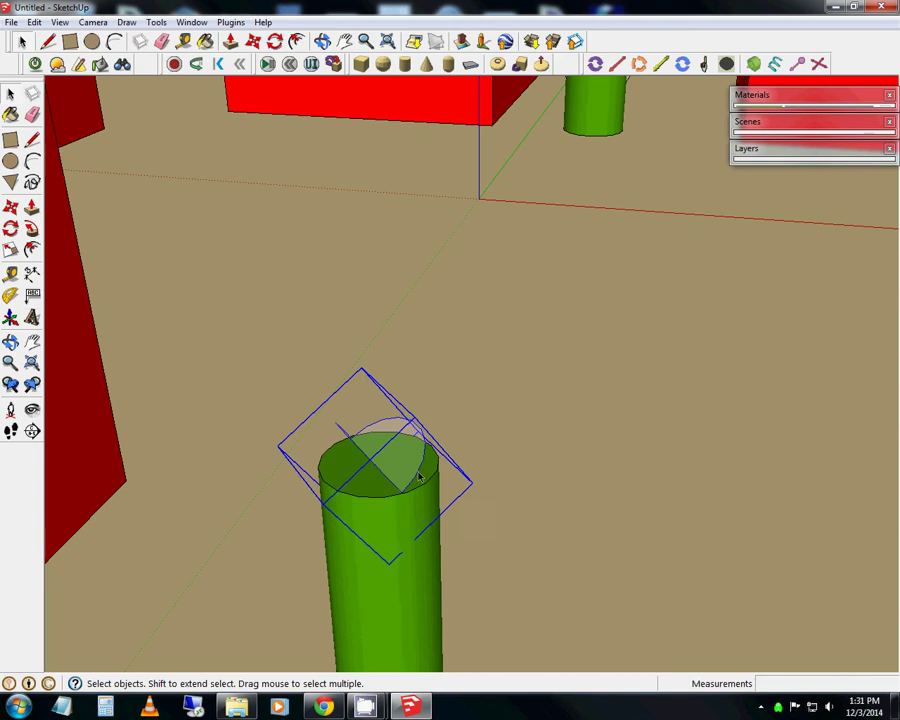
pyautogui.press('Delete')
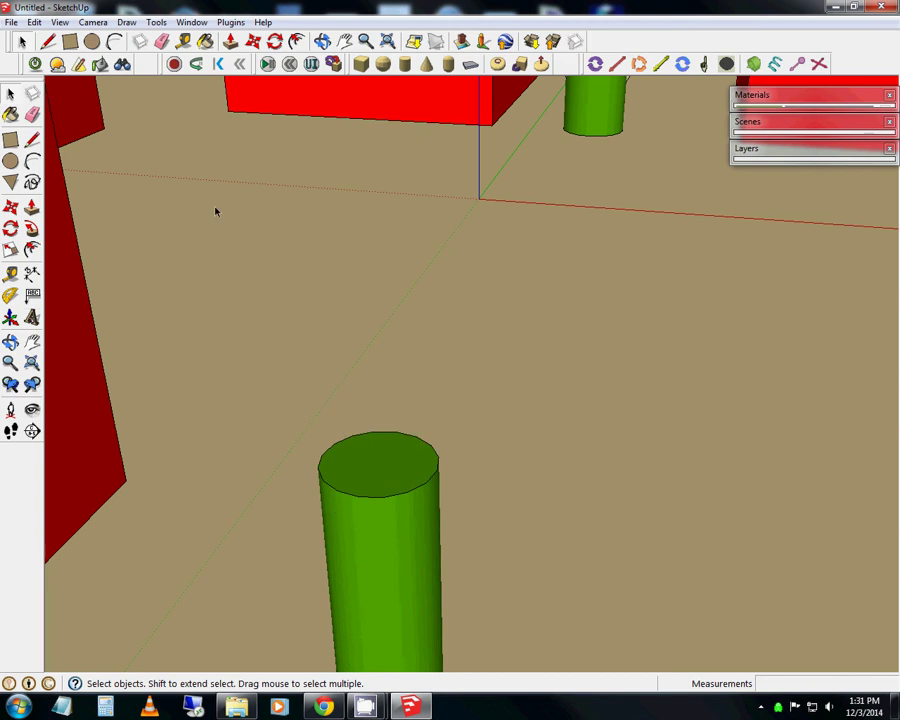
# Create a point light at the centre of the near cylinder's top, aimed up the blue axis
pyautogui.click(80, 64)
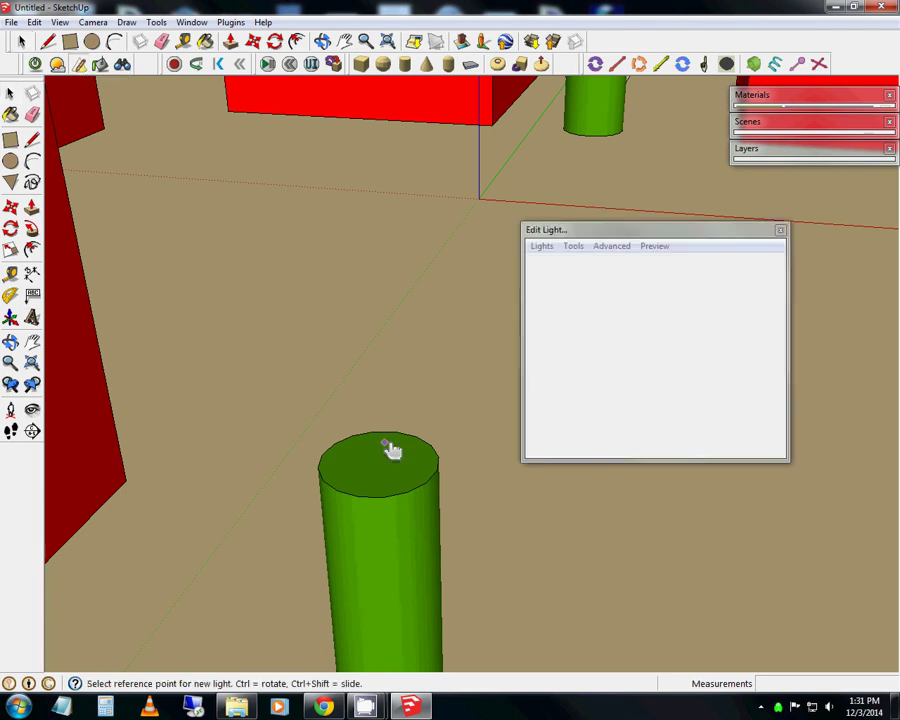
pyautogui.moveTo(606, 235); pyautogui.dragTo(682, 331)
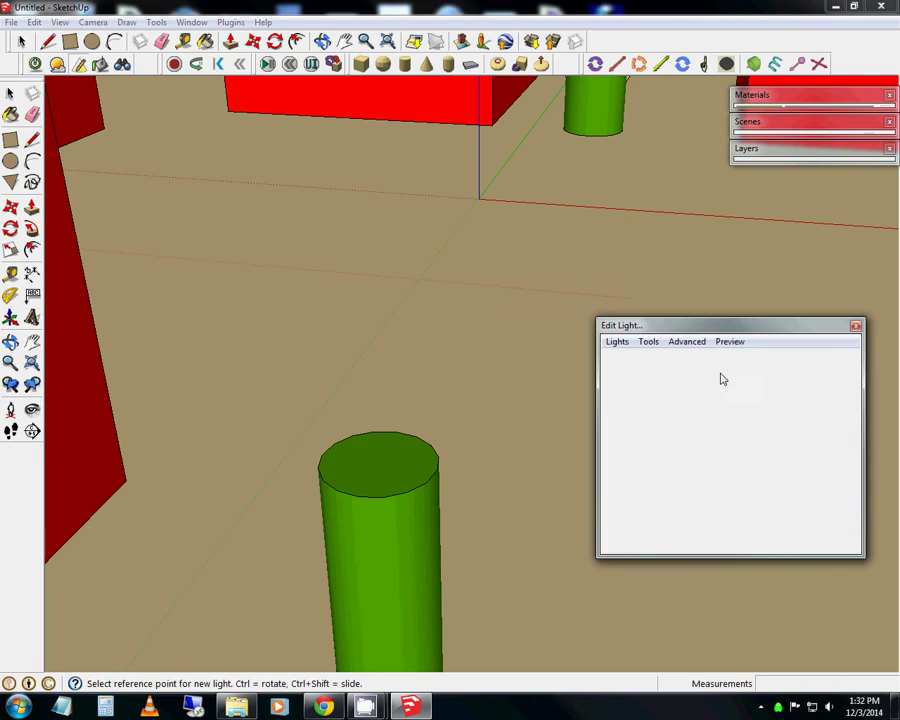
pyautogui.click(338, 465)
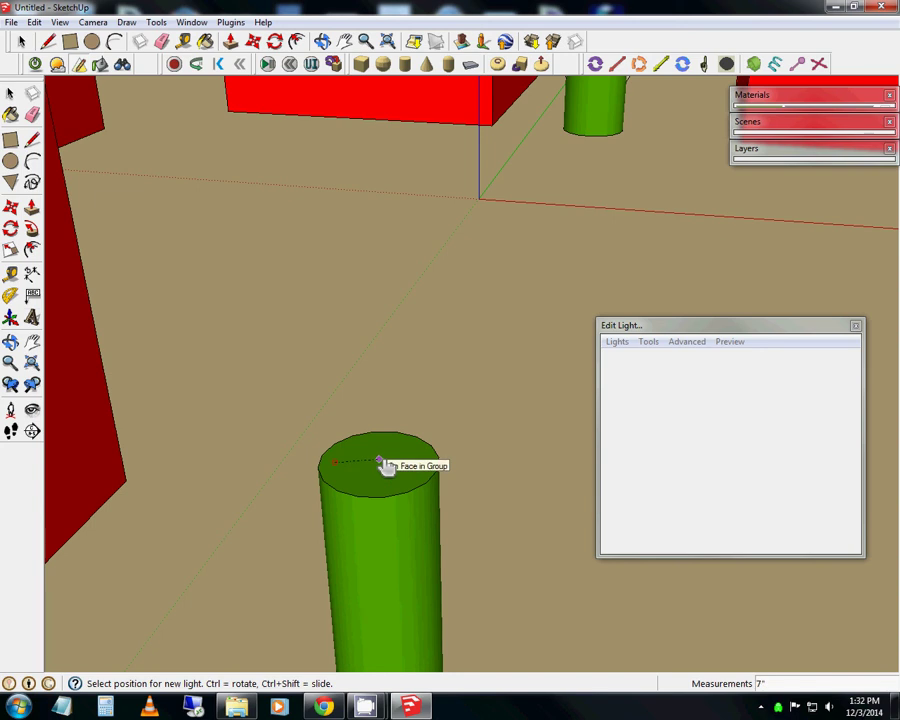
pyautogui.click(385, 466)
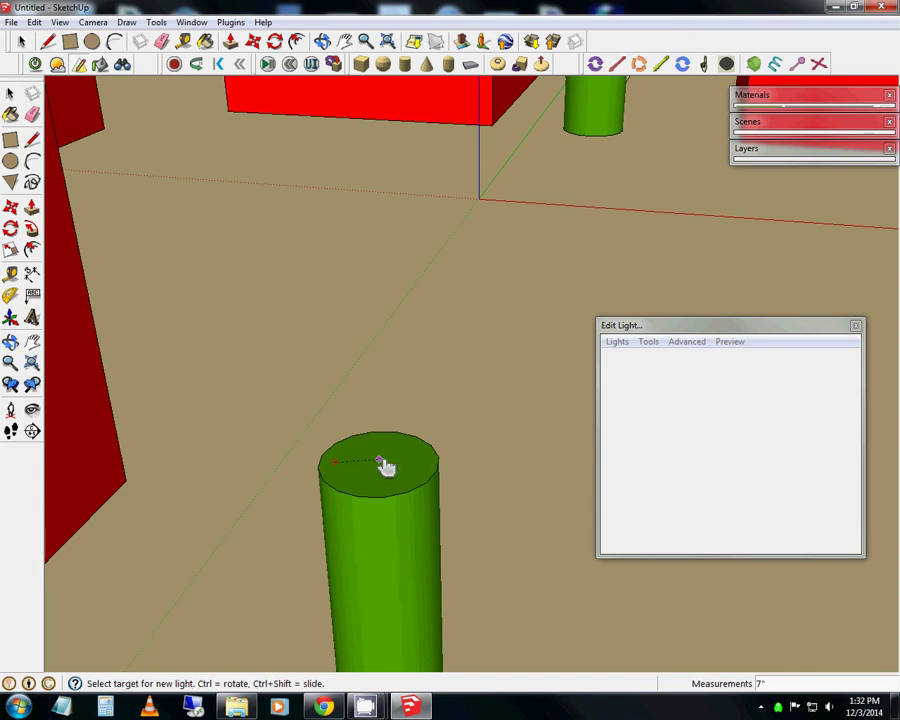
pyautogui.click(370, 98)
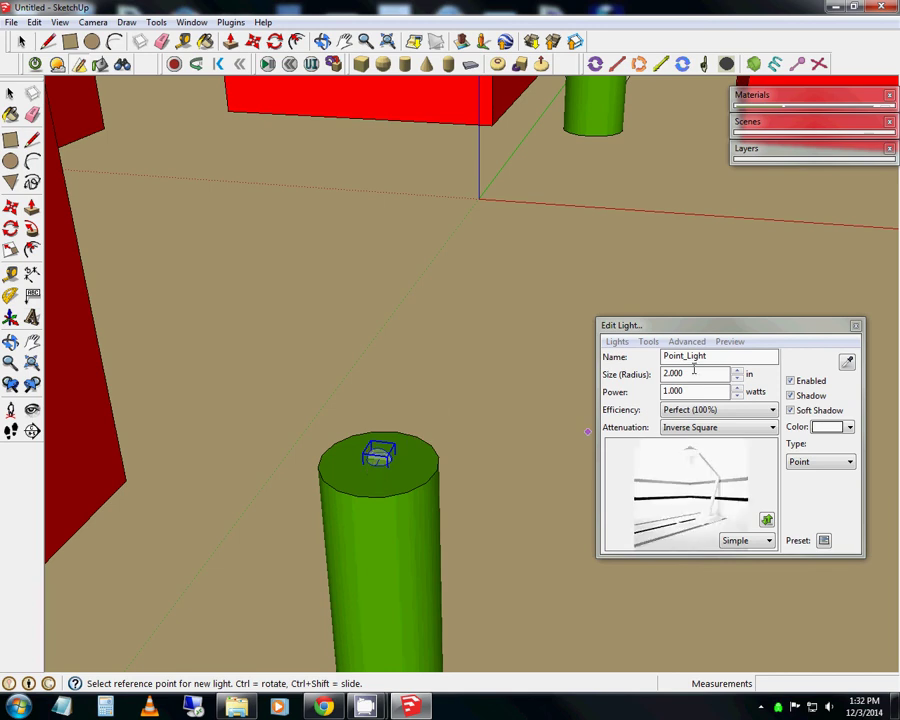
# Name the point light '#1 light' and set its radius to 9 in
pyautogui.click(620, 357)
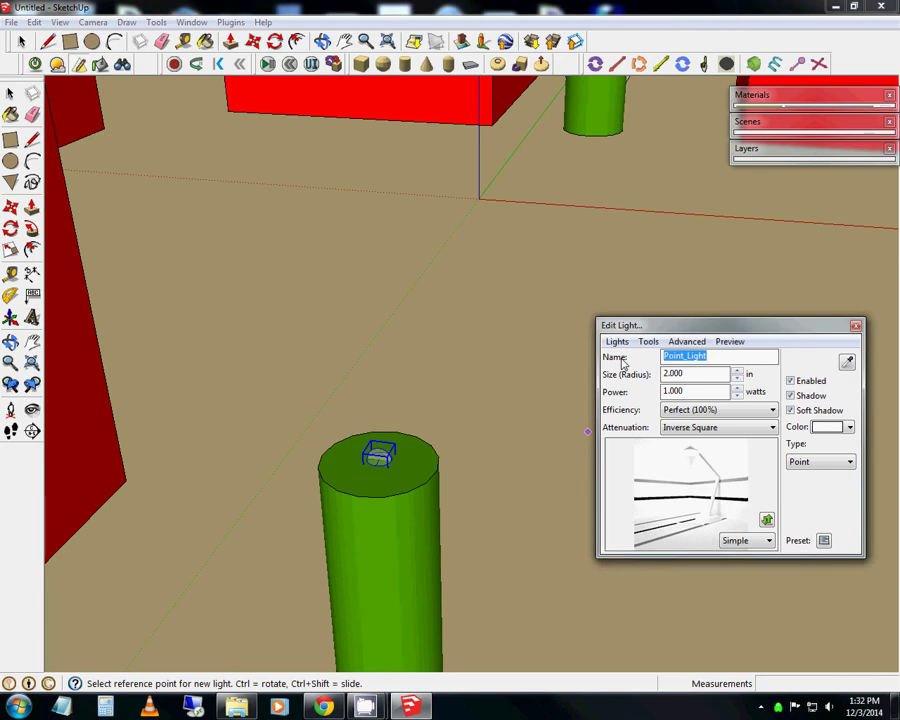
pyautogui.write('#1')
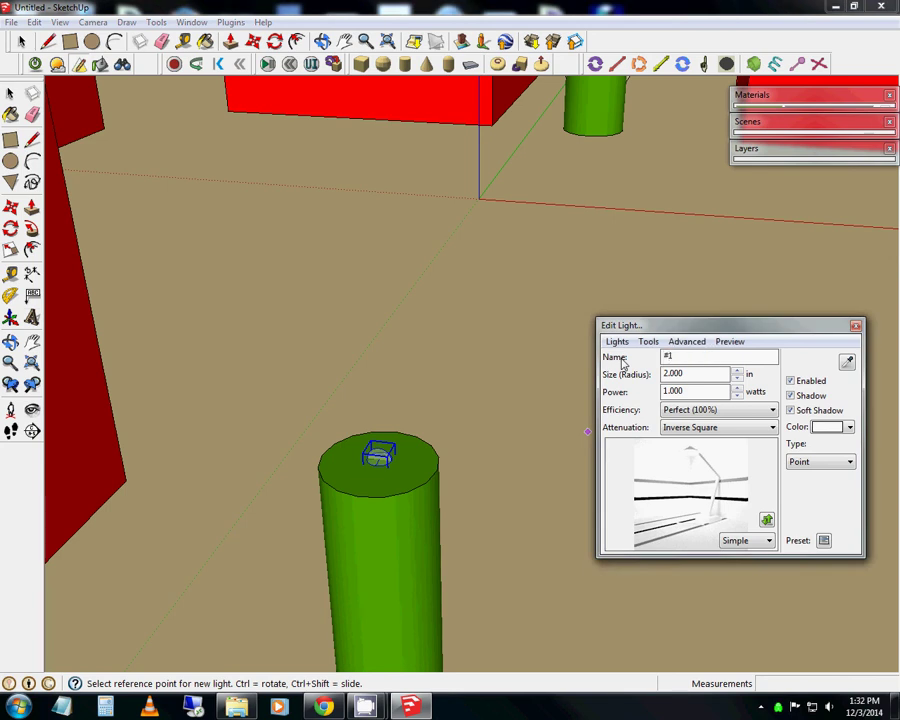
pyautogui.write(' light')
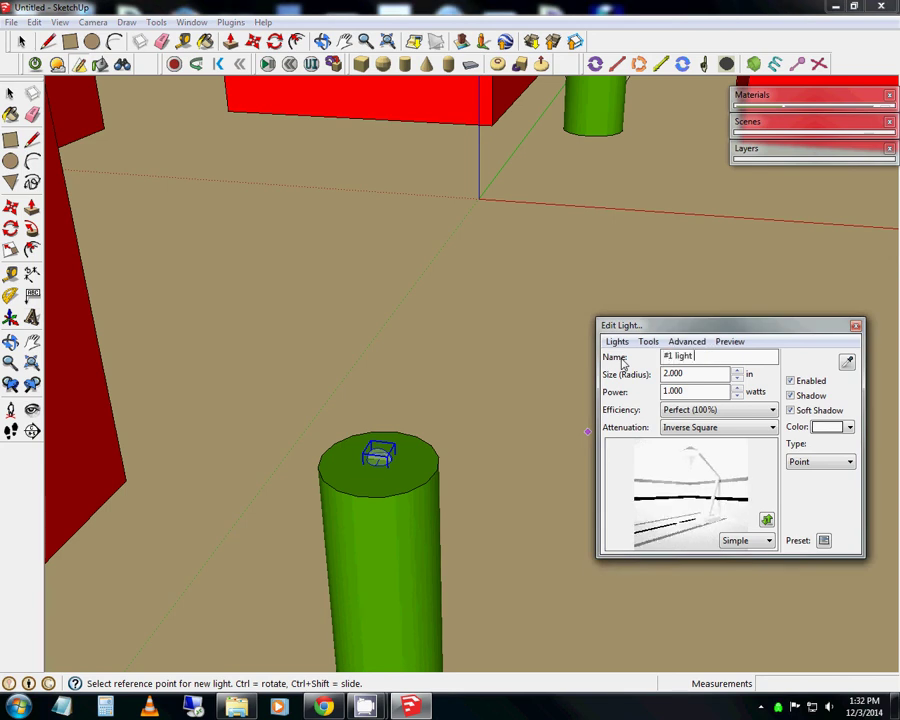
pyautogui.press('Tab')
pyautogui.write('5')
pyautogui.click(683, 391)
pyautogui.doubleClick(666, 373)
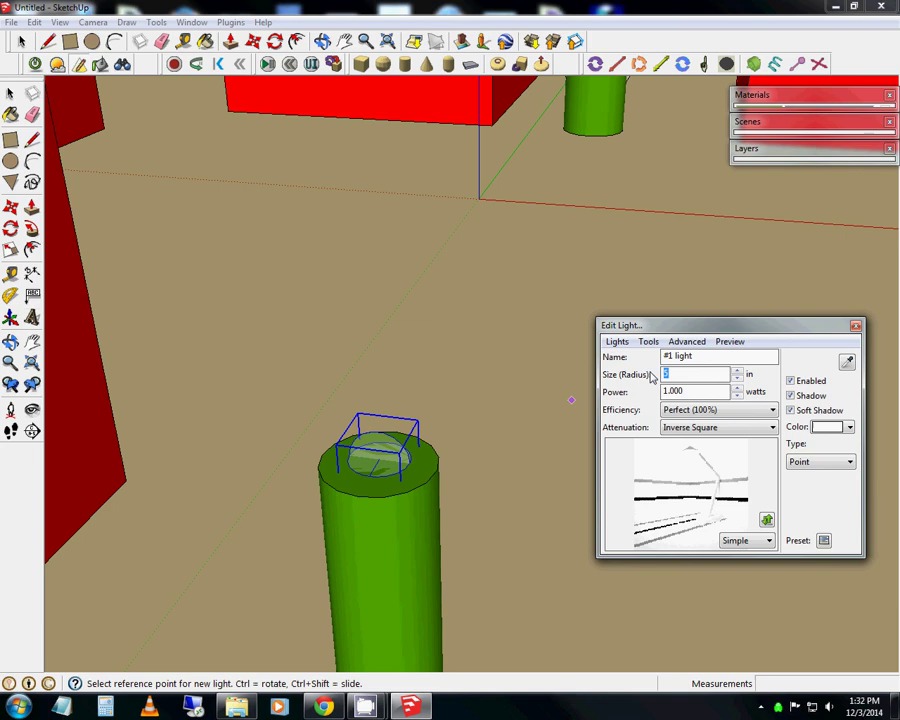
pyautogui.write('8')
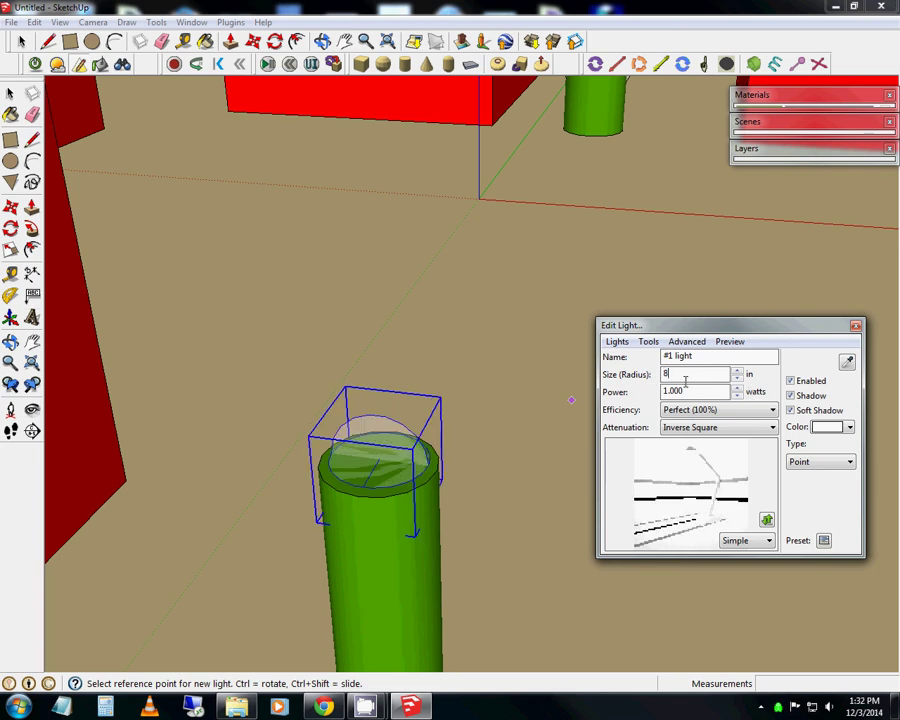
pyautogui.press('BackSpace')
pyautogui.write('9')
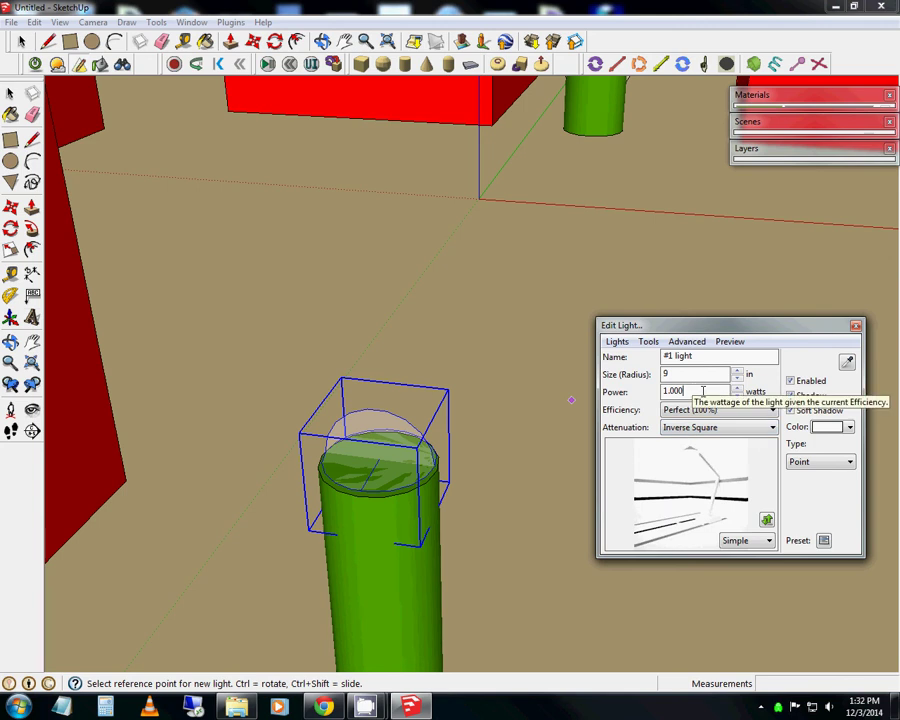
# Give #1 light a light cyan colour and 600 watts of power
pyautogui.click(838, 428)
pyautogui.click(757, 476)
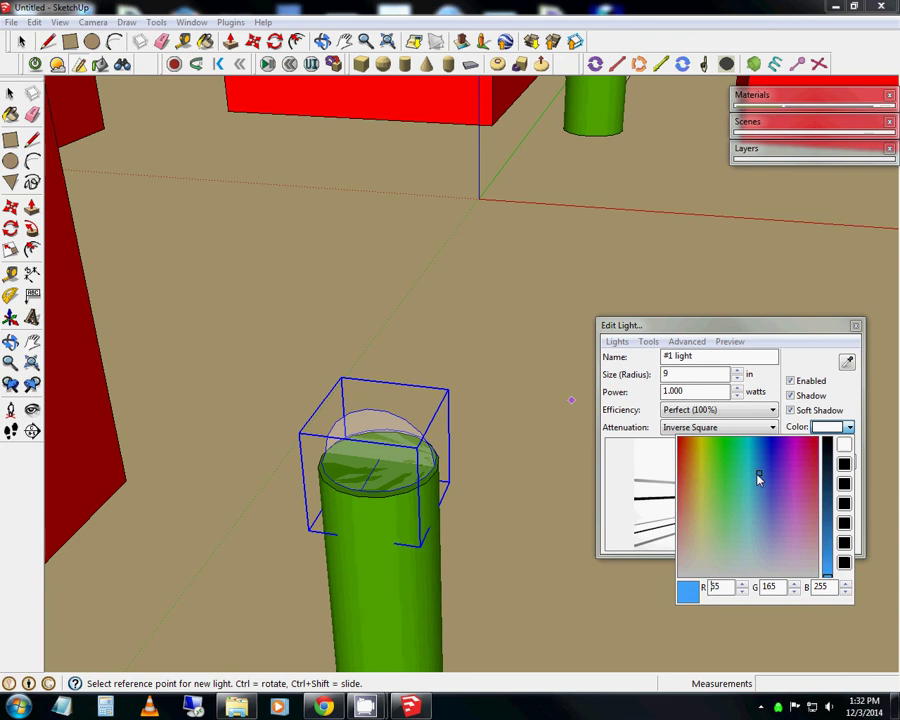
pyautogui.click(752, 503)
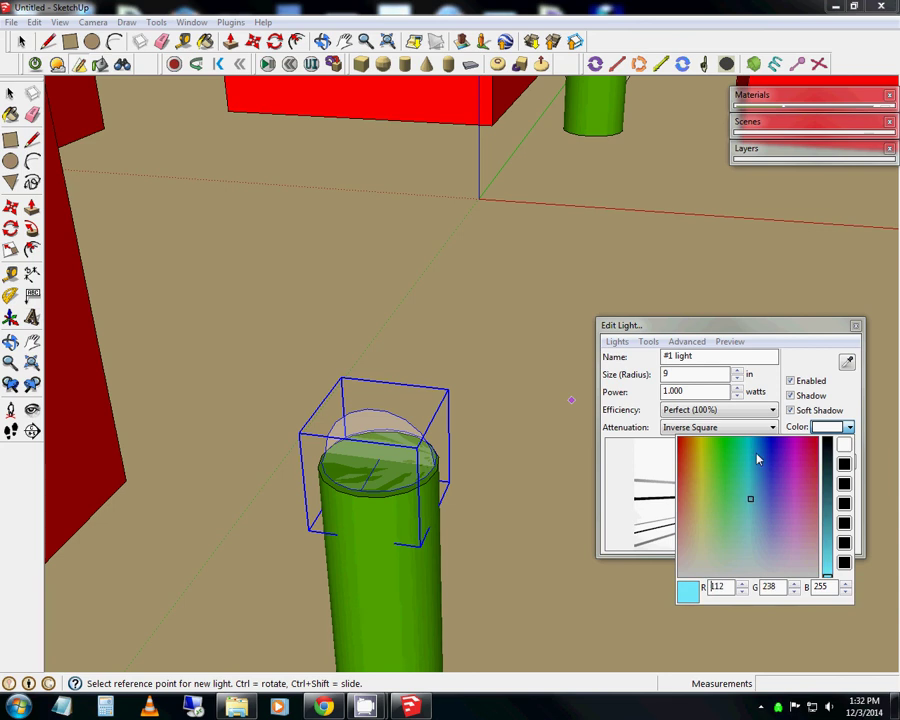
pyautogui.click(690, 413)
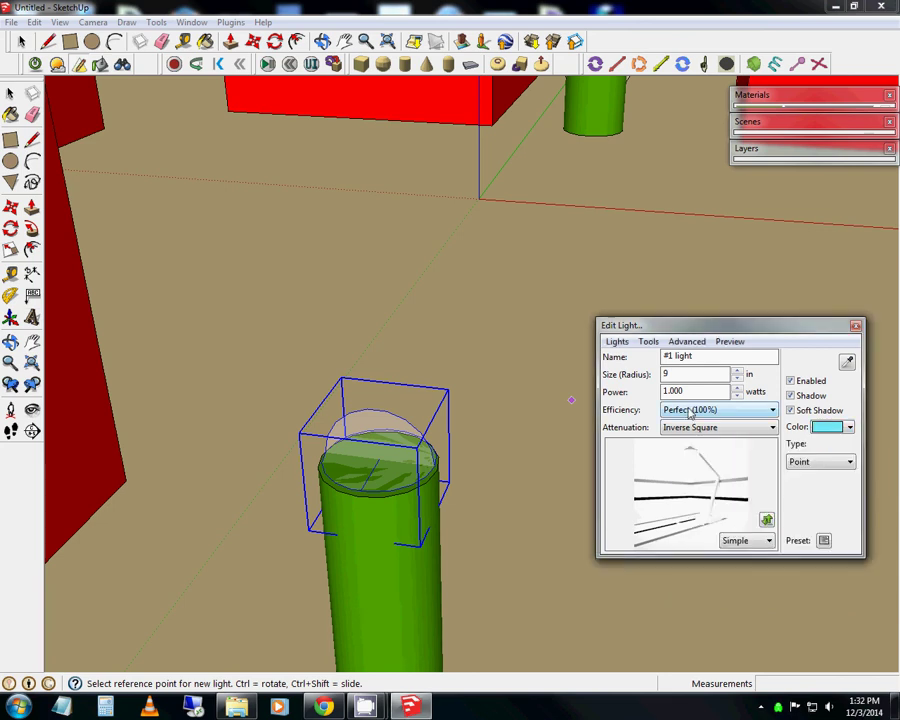
pyautogui.click(643, 393)
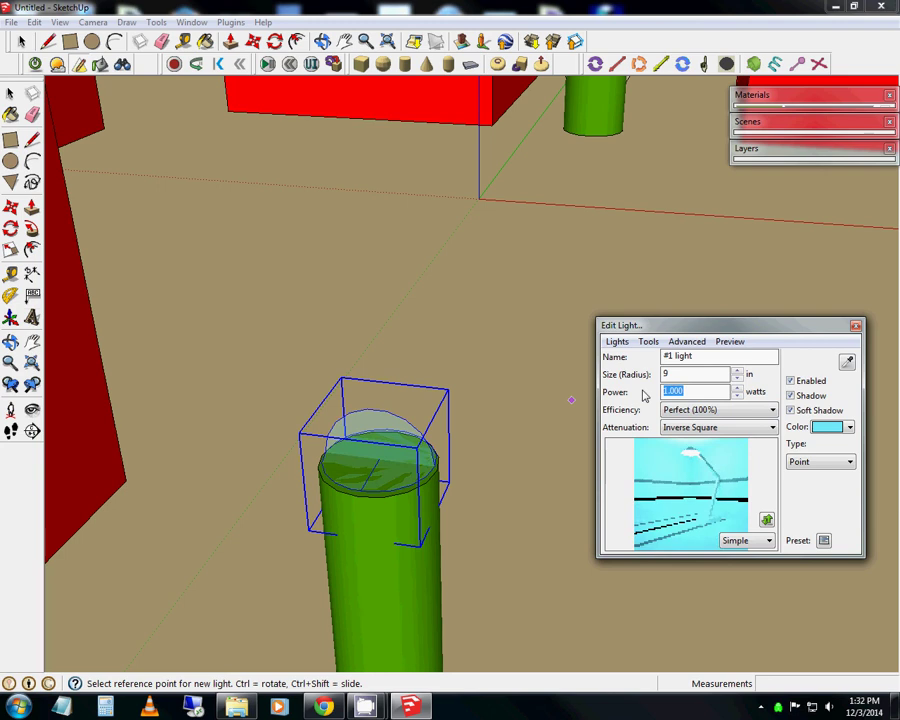
pyautogui.write('600')
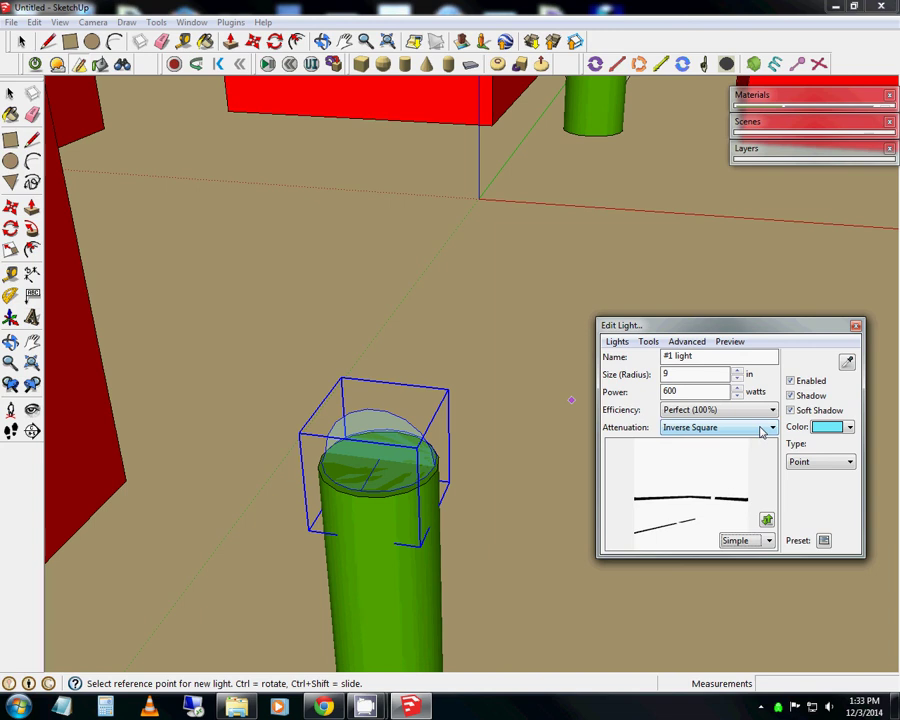
# Close the #1 light settings and zoom out from the cylinder
pyautogui.click(856, 328)
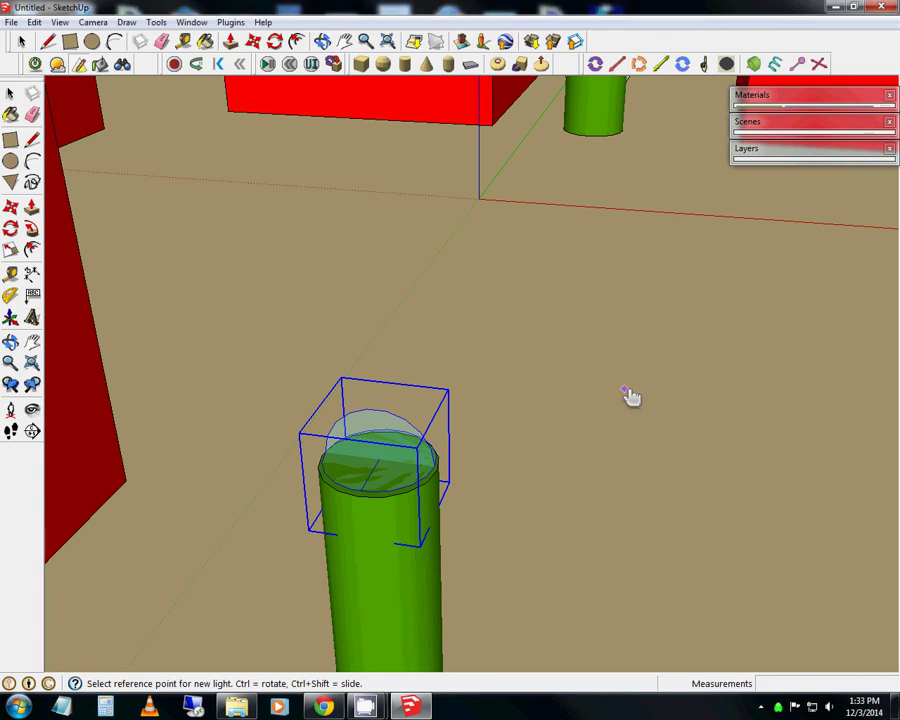
pyautogui.scroll(-5, 630, 396)
pyautogui.scroll(-3, 555, 455)
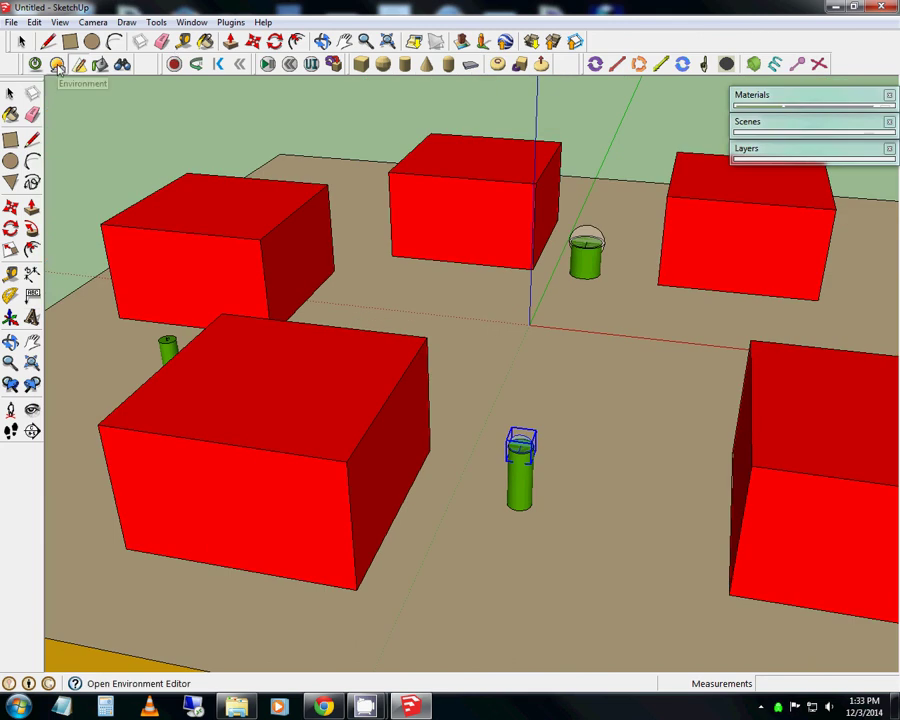
# In the Environment Editor, keep Physical Sky and set its brightness to .1
pyautogui.click(57, 66)
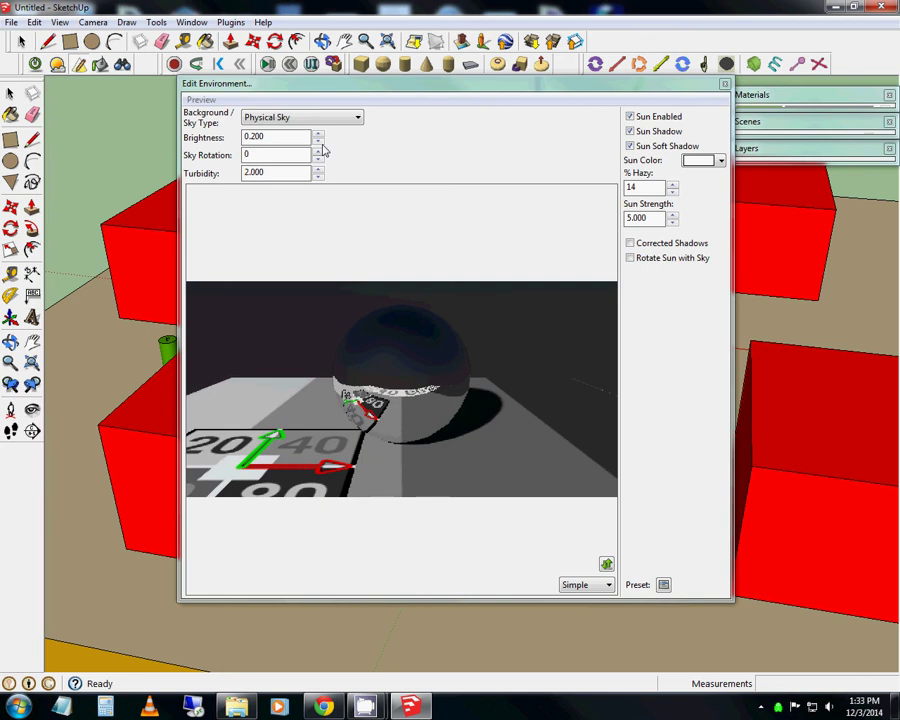
pyautogui.doubleClick(272, 136)
pyautogui.write('1')
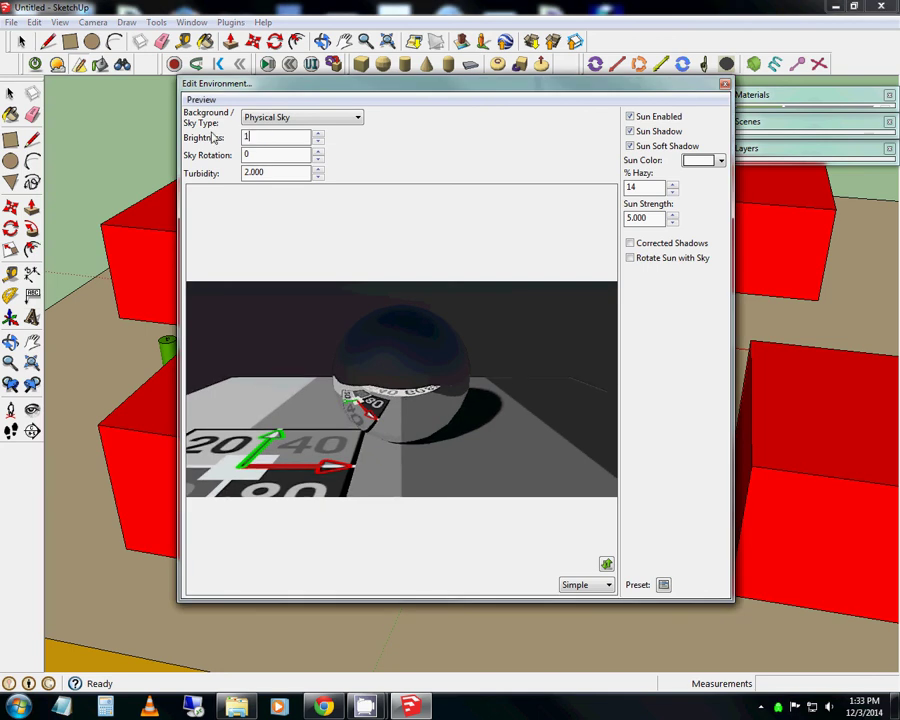
pyautogui.press('Return')
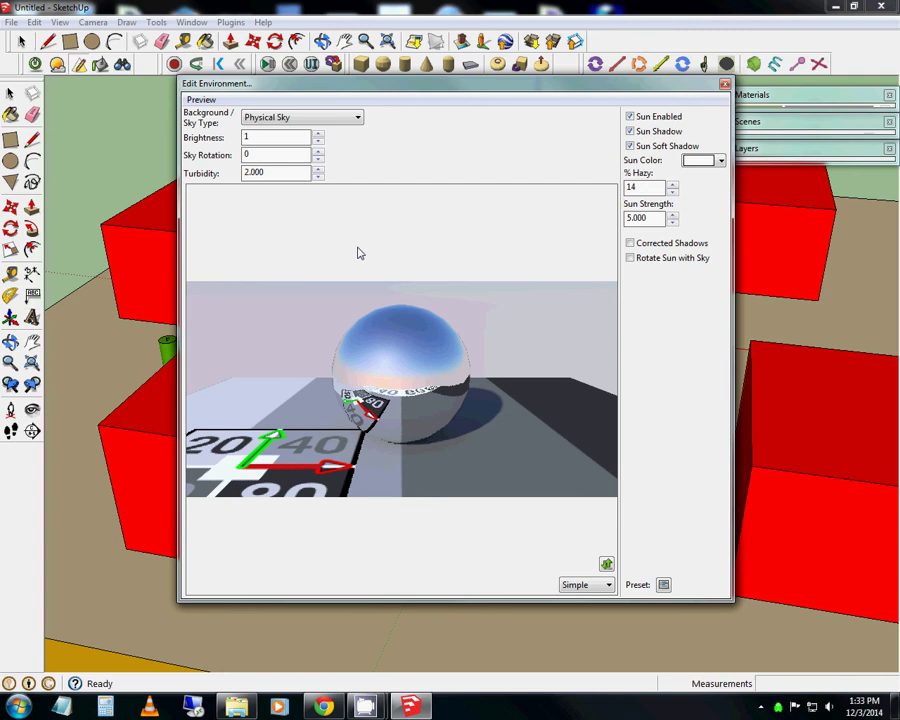
pyautogui.click(215, 140)
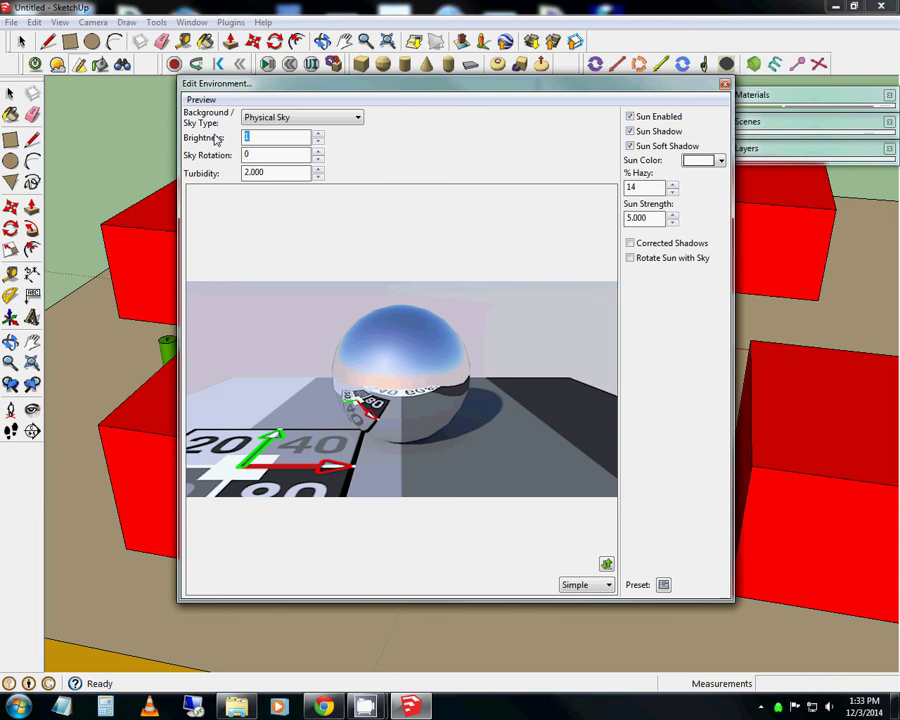
pyautogui.click(339, 118)
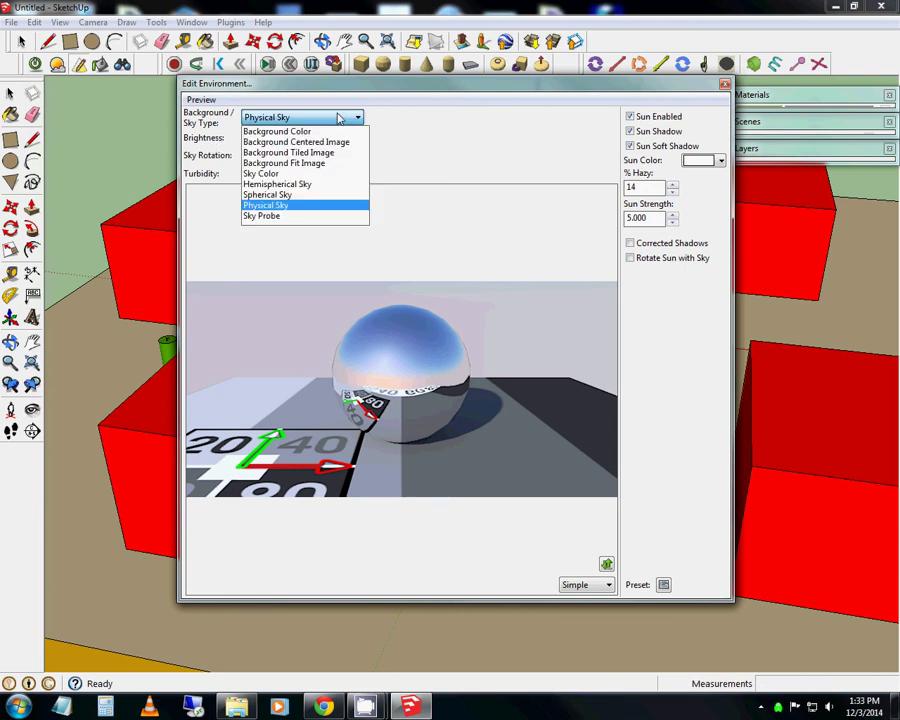
pyautogui.click(270, 117)
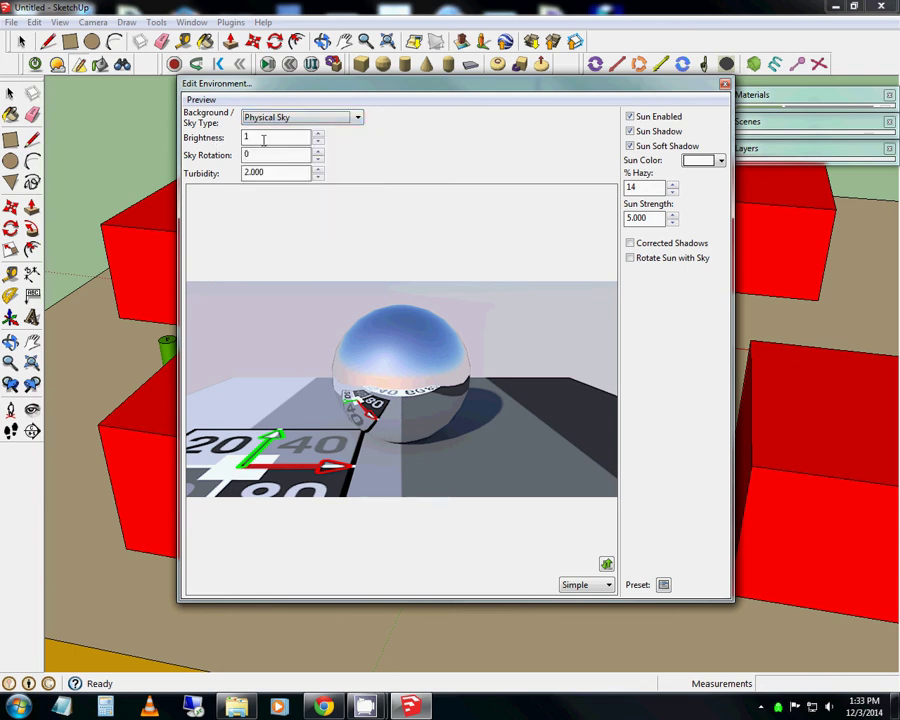
pyautogui.doubleClick(263, 140)
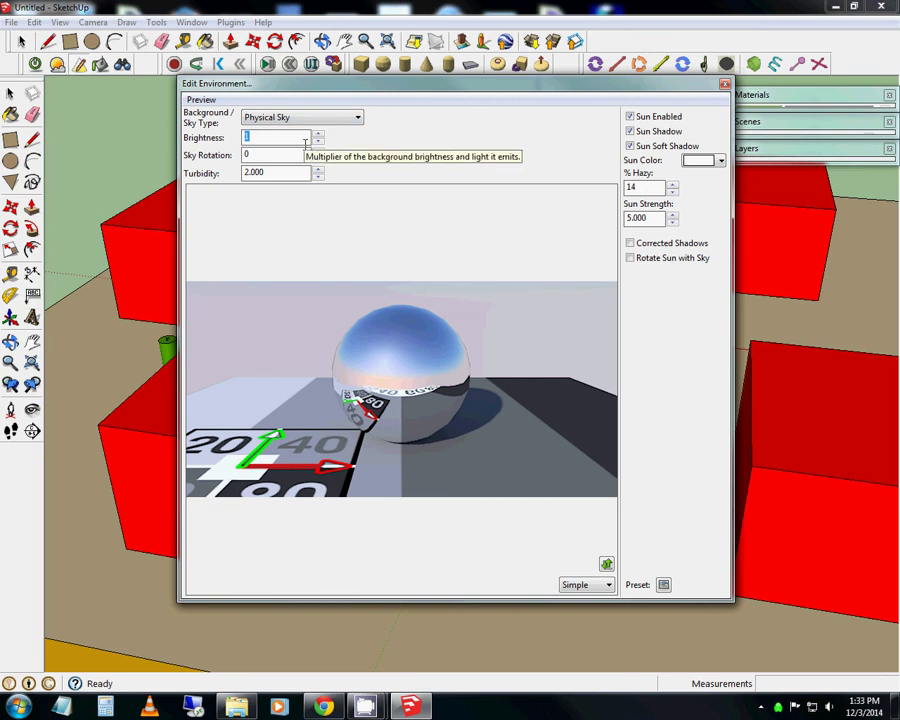
pyautogui.write('.1')
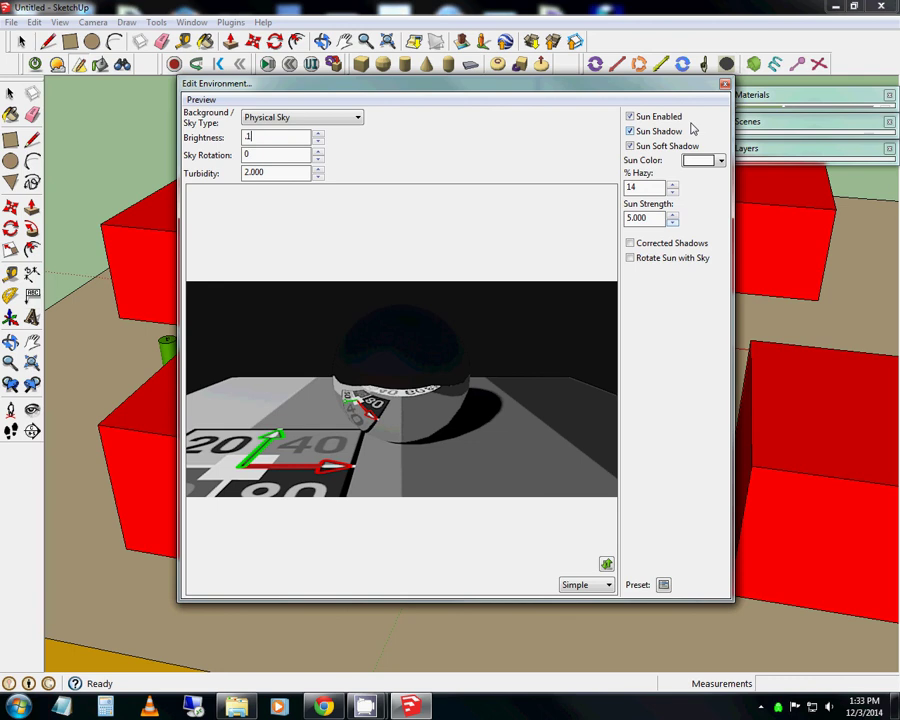
pyautogui.click(725, 85)
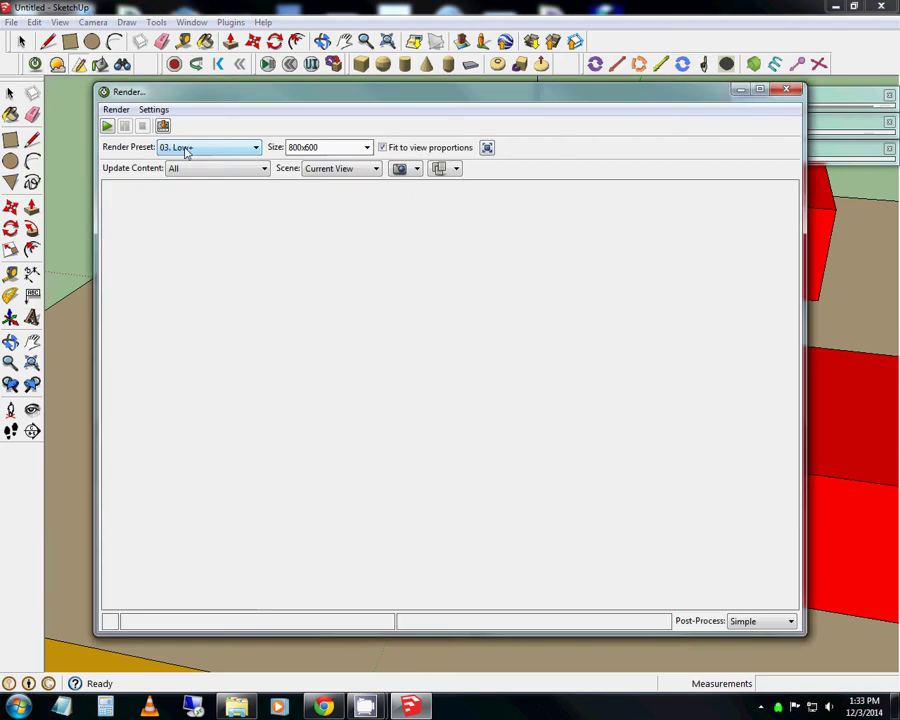
# Start rendering the whole scene with the 01. Prelim preset, not only the selection
pyautogui.click(185, 147)
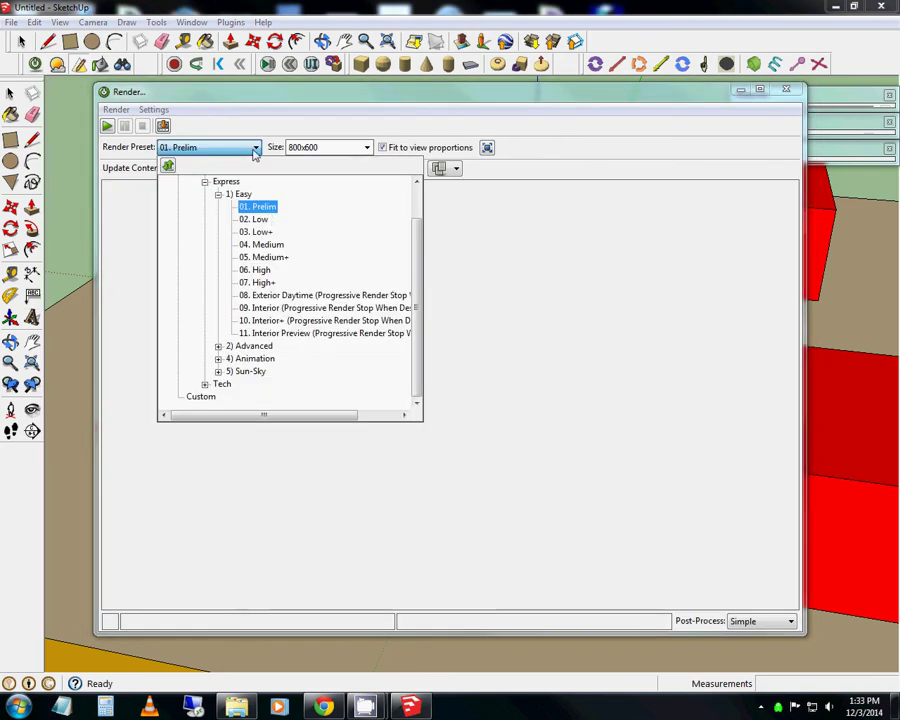
pyautogui.click(255, 147)
pyautogui.click(107, 126)
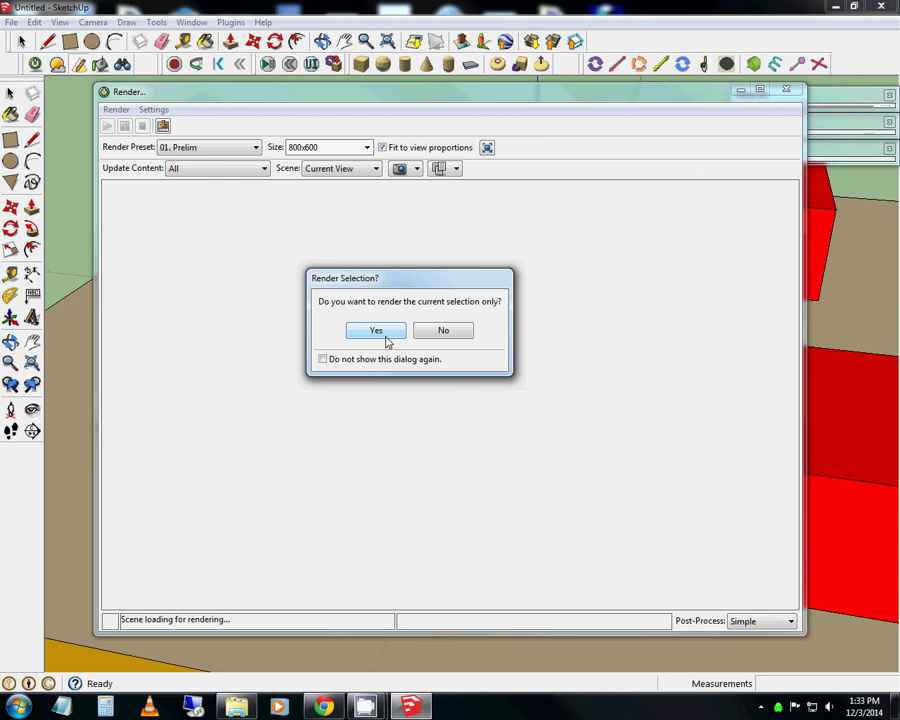
pyautogui.click(443, 335)
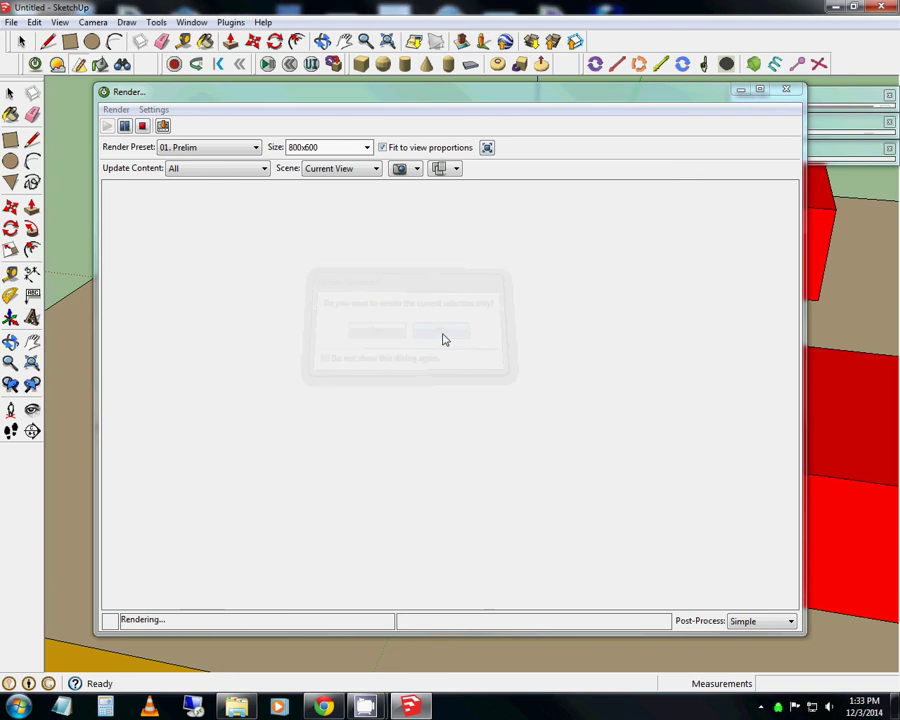